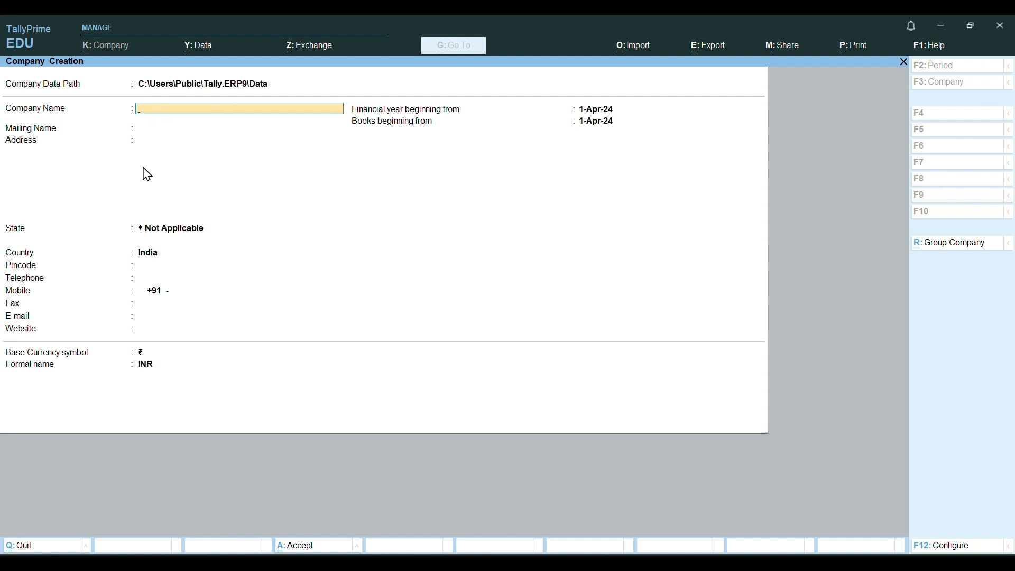
# Enter 'The Eminent Growth' as company and mailing name, with Kolkata as the address.
pyautogui.write('The Emine')
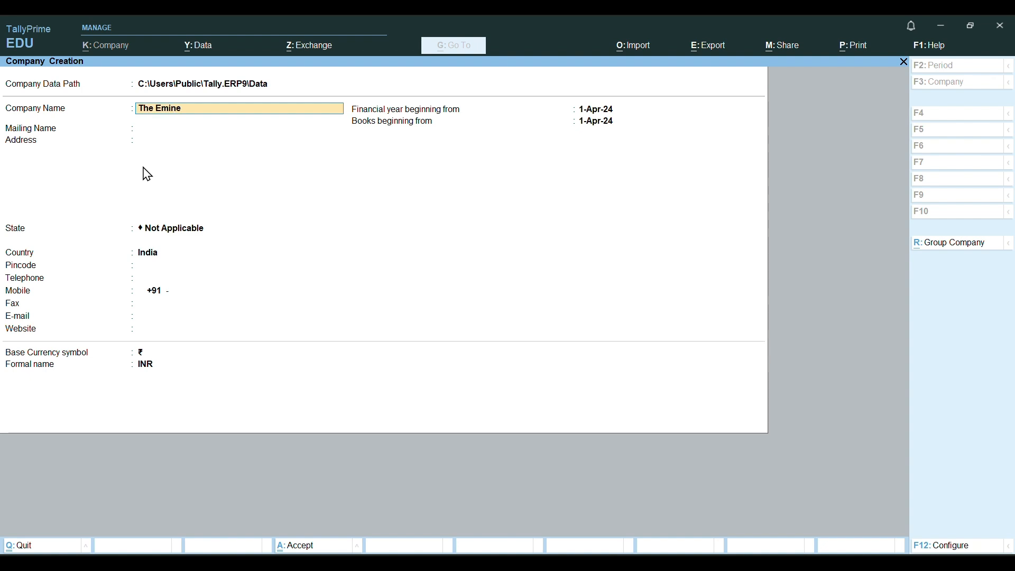
pyautogui.write('nt Growth')
pyautogui.press('Return')
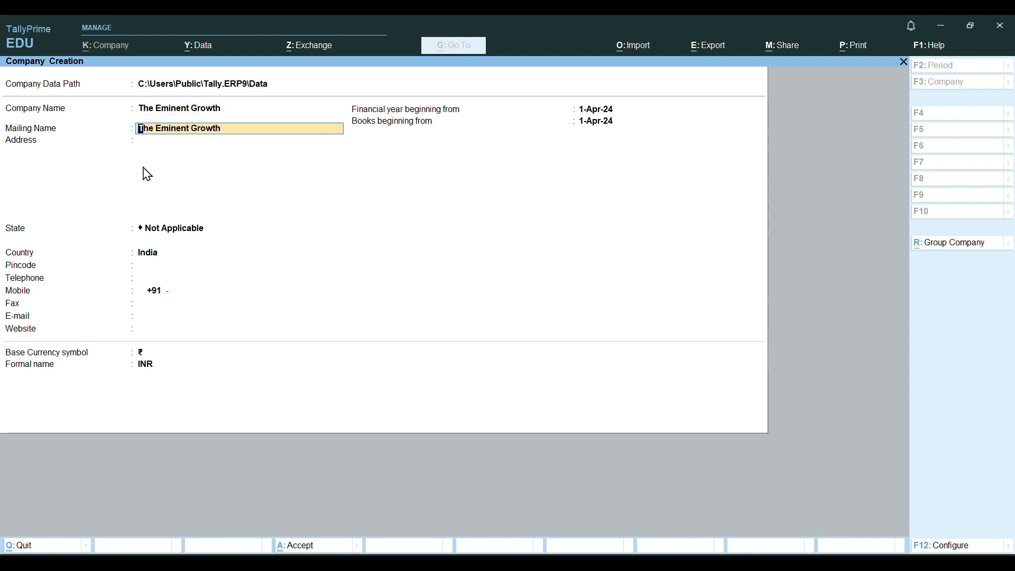
pyautogui.press('Return')
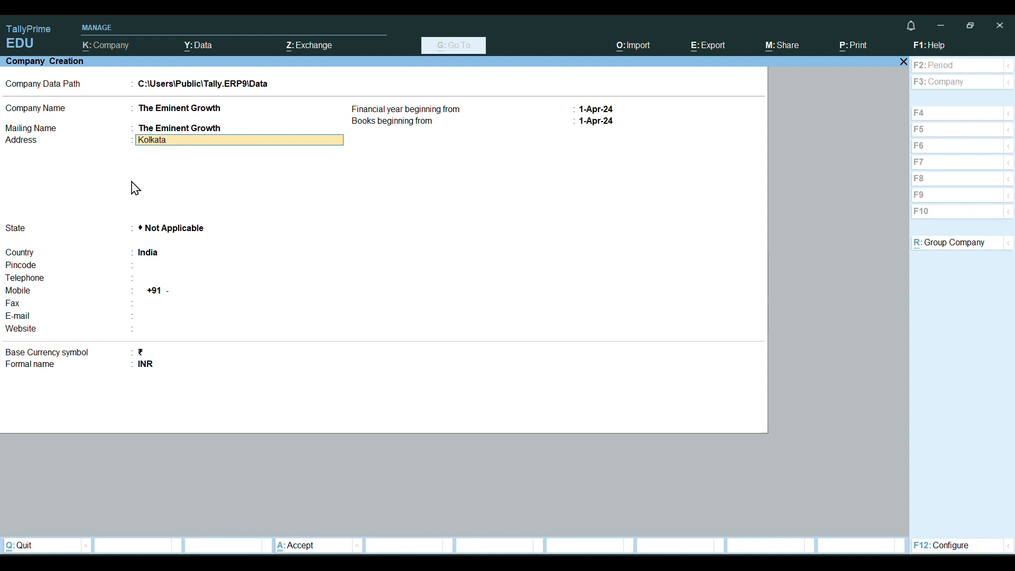
pyautogui.press('Return')
pyautogui.press('Return')
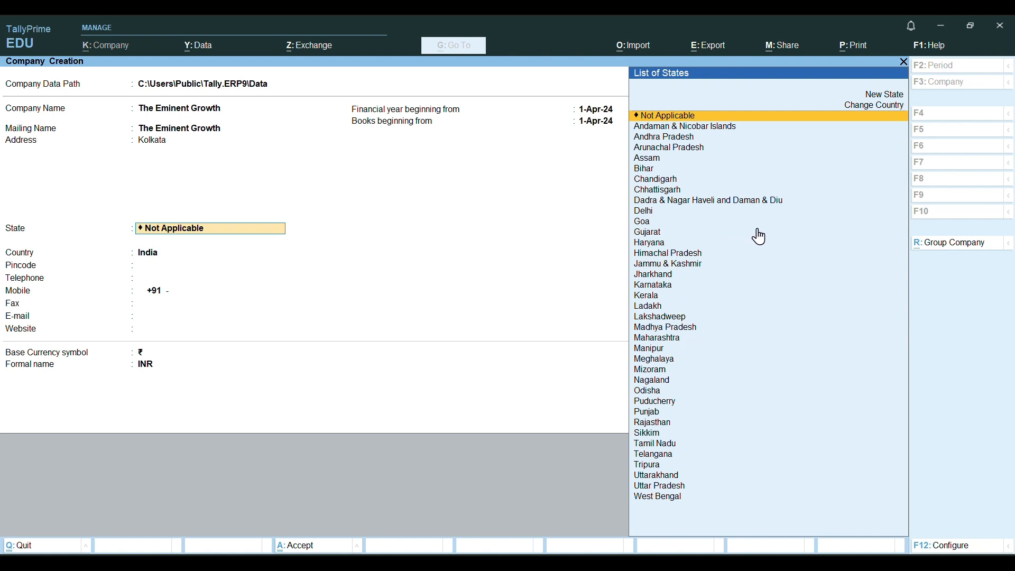
# Choose West Bengal from the List of States and enter pincode 700000.
pyautogui.write('W')
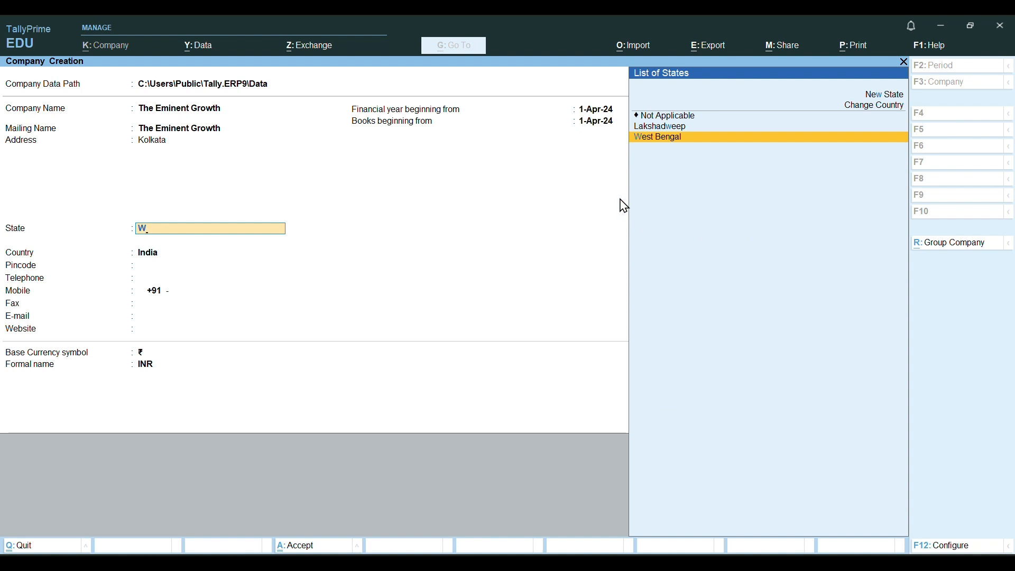
pyautogui.click(675, 141)
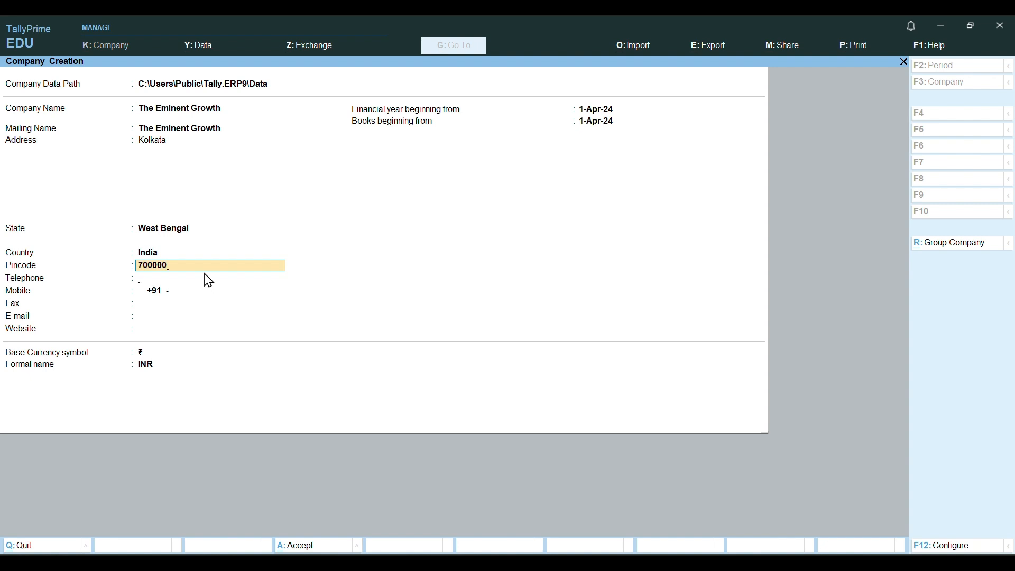
pyautogui.press('Return')
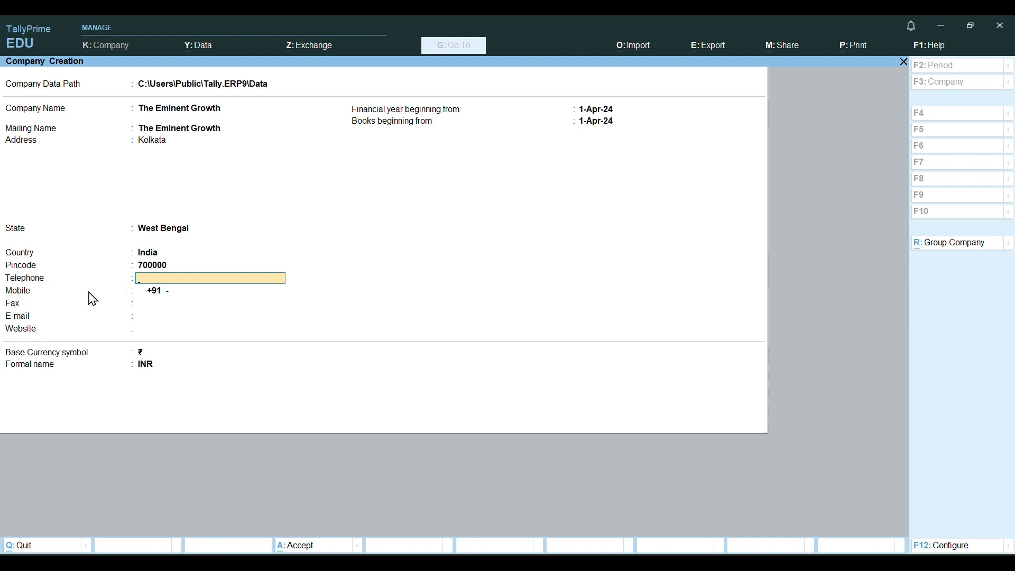
pyautogui.press('Return')
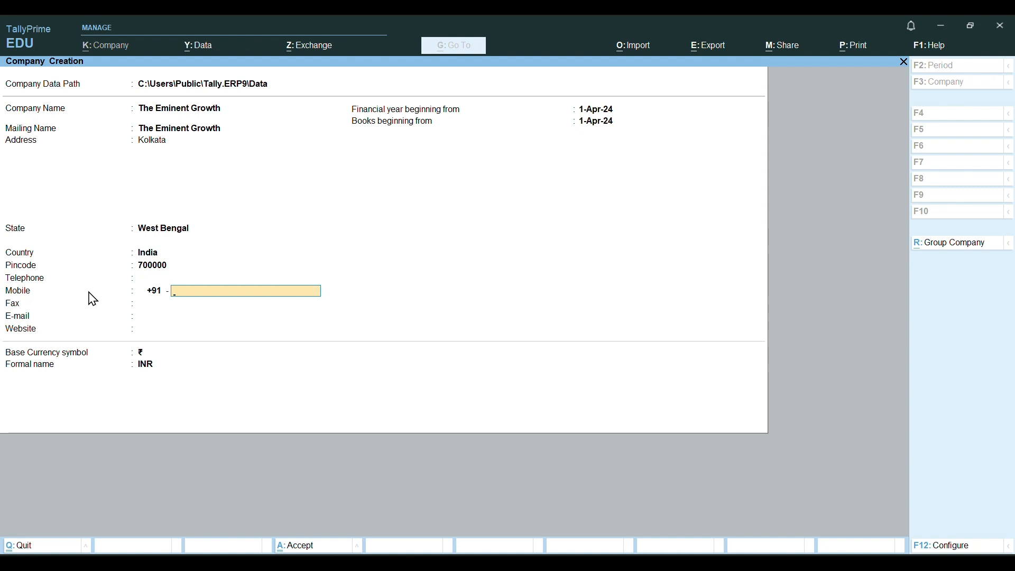
pyautogui.write('9999999999')
pyautogui.press('Return')
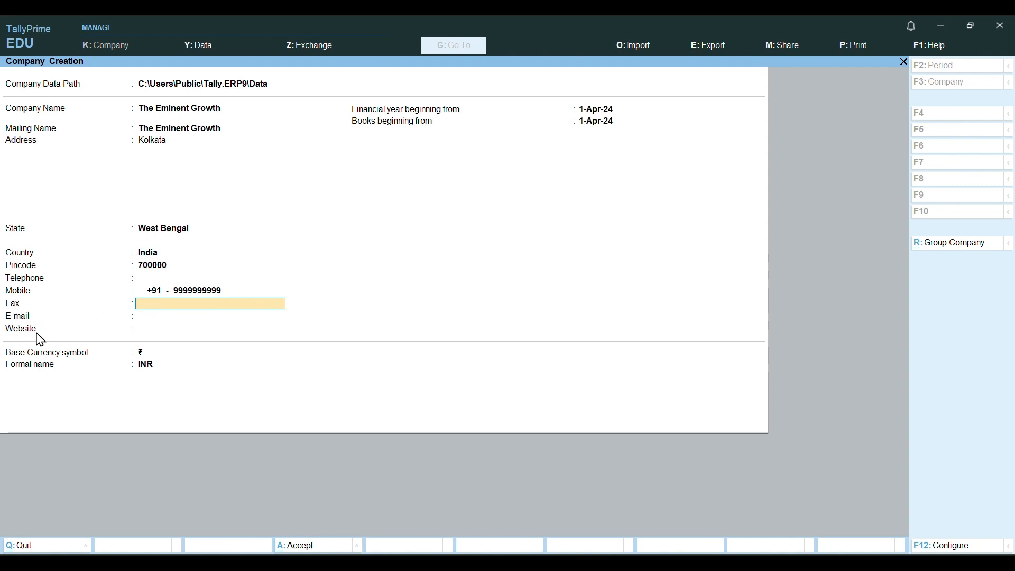
pyautogui.press('Return')
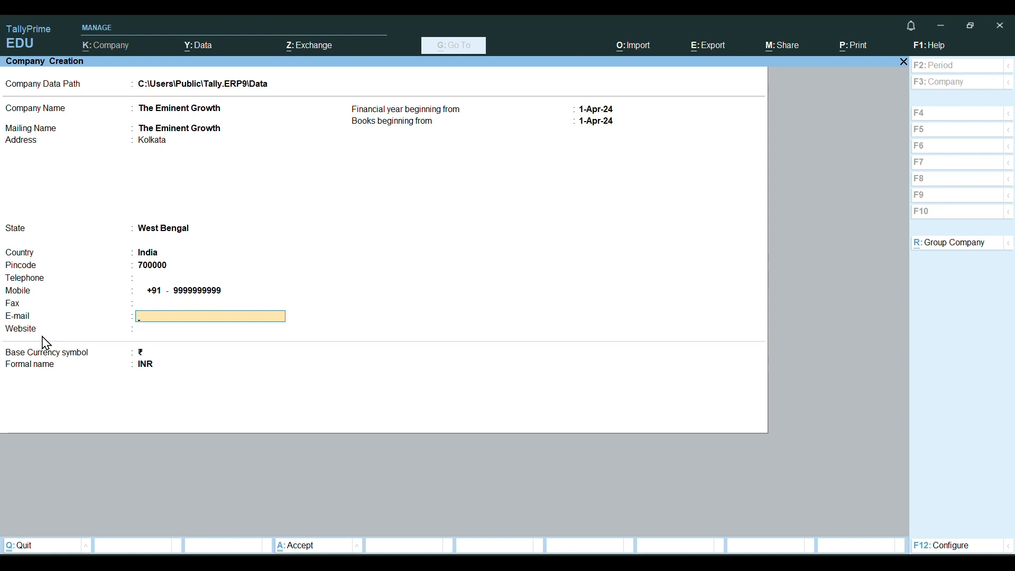
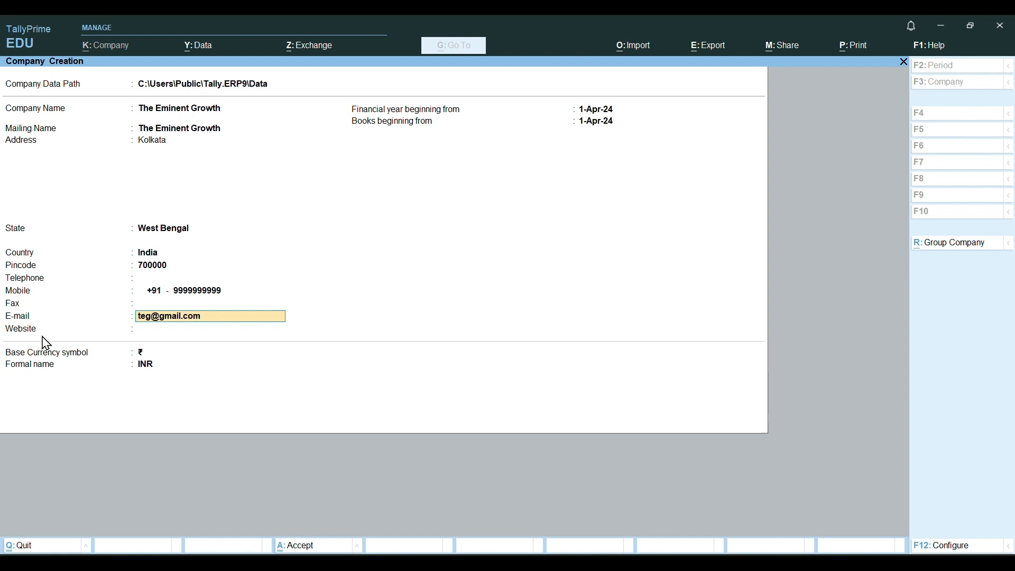
pyautogui.press('Return')
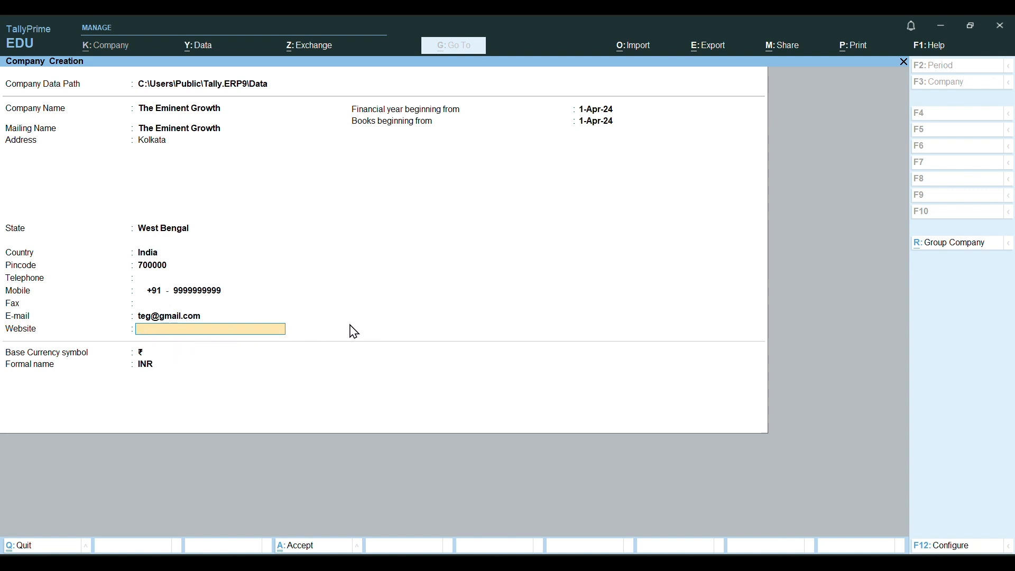
pyautogui.write('www.teg.in')
pyautogui.press('Return')
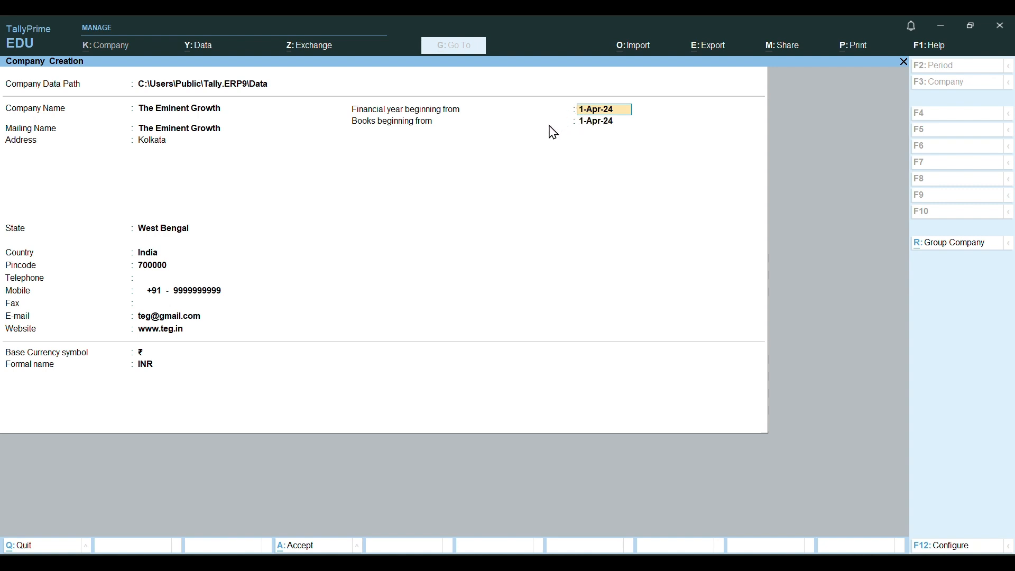
# Set the financial year from 1-Apr-24 and books from 1-Nov-24, keeping INR currency.
pyautogui.write('1/4/24')
pyautogui.press('Return')
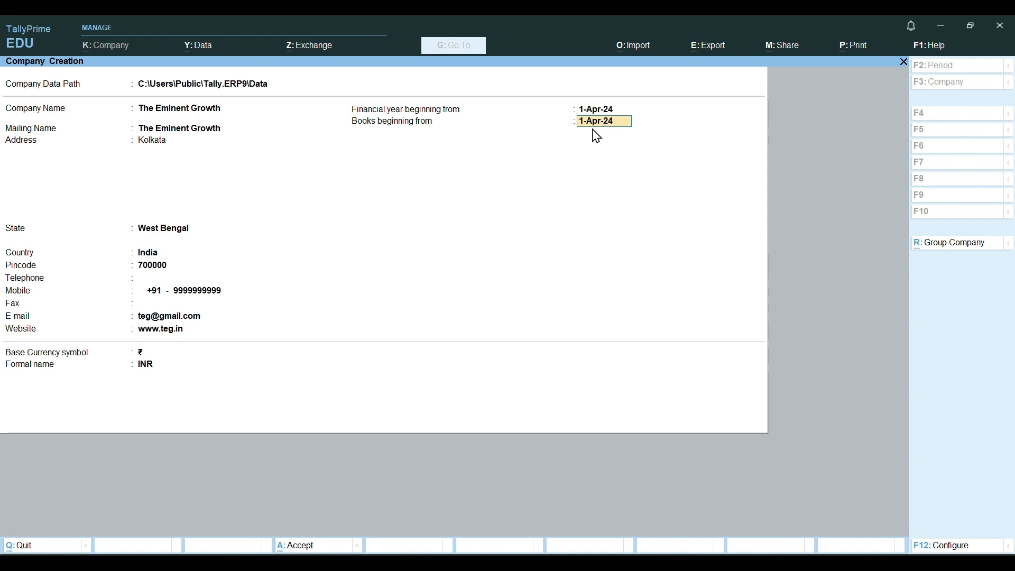
pyautogui.write('1/11/24')
pyautogui.press('Return')
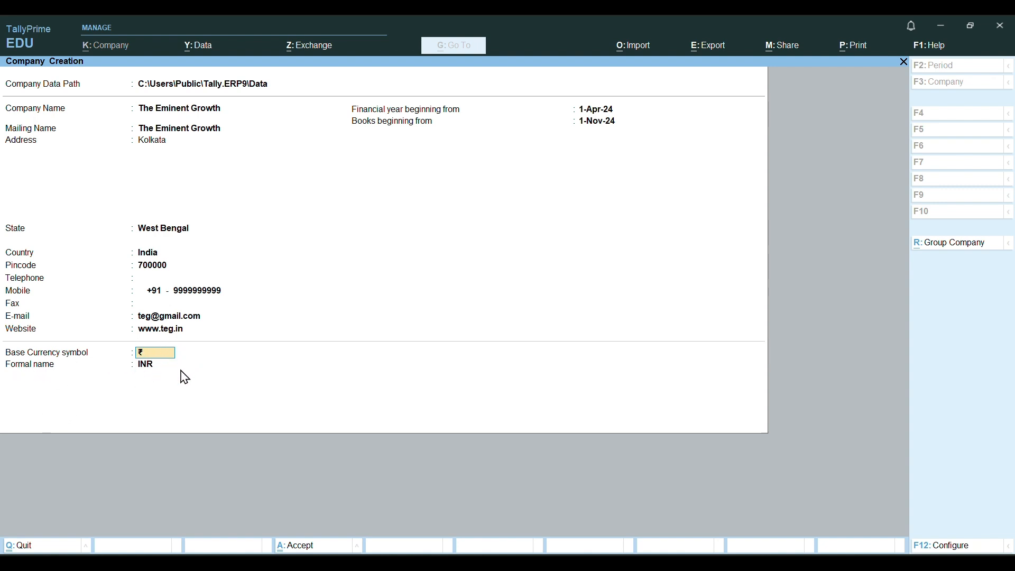
pyautogui.press('Return')
pyautogui.press('Return')
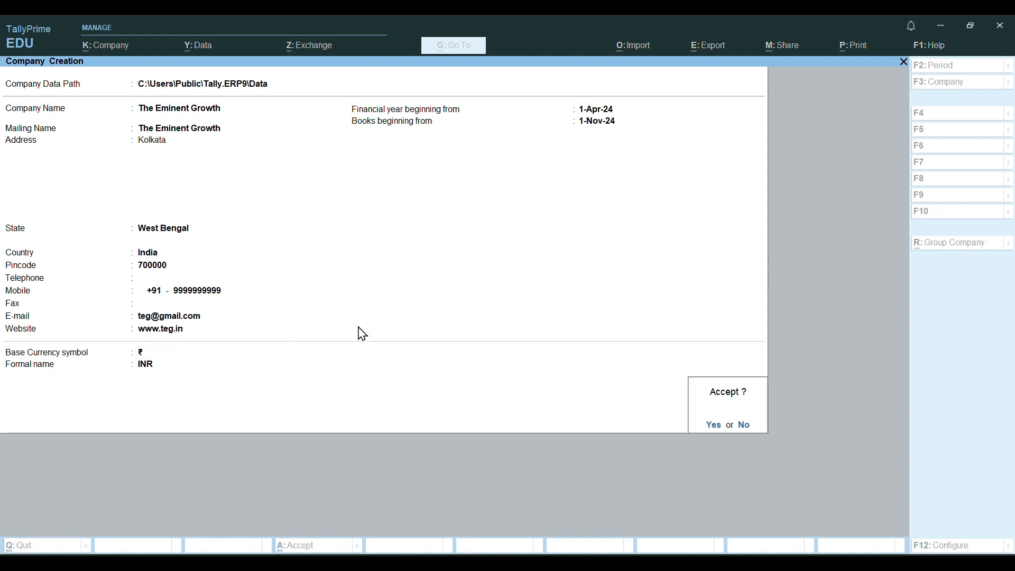
# Confirm saving The Eminent Growth to reach its Company Features screen.
pyautogui.click(721, 424)
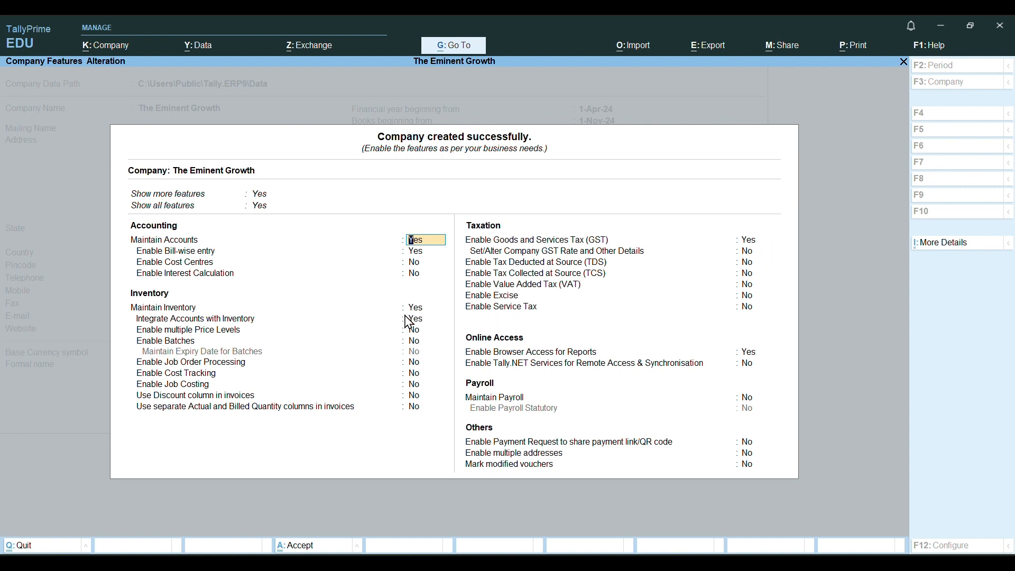
pyautogui.press('Return')
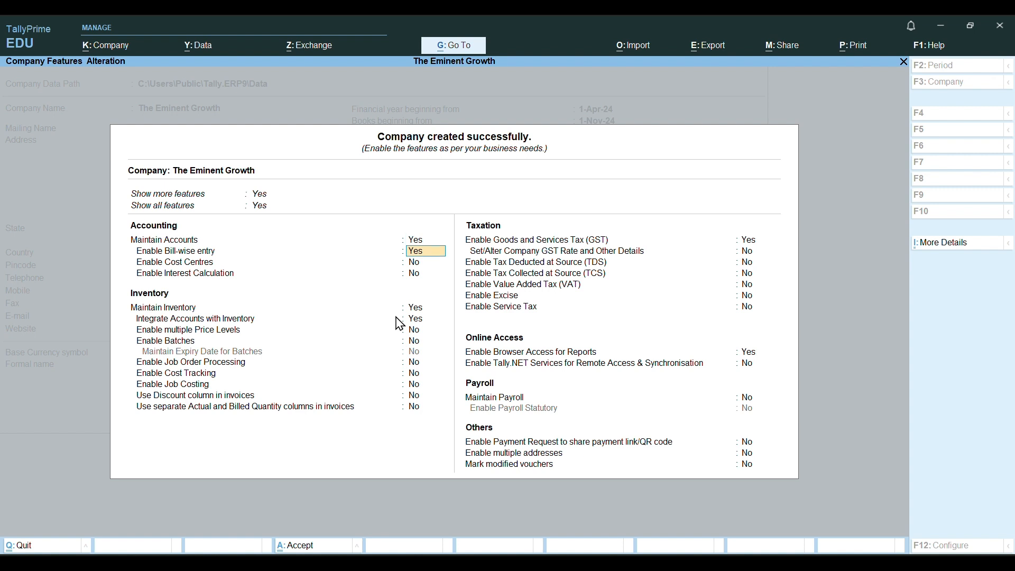
pyautogui.press('Return')
pyautogui.press('Return')
pyautogui.press('Return')
pyautogui.press('Return')
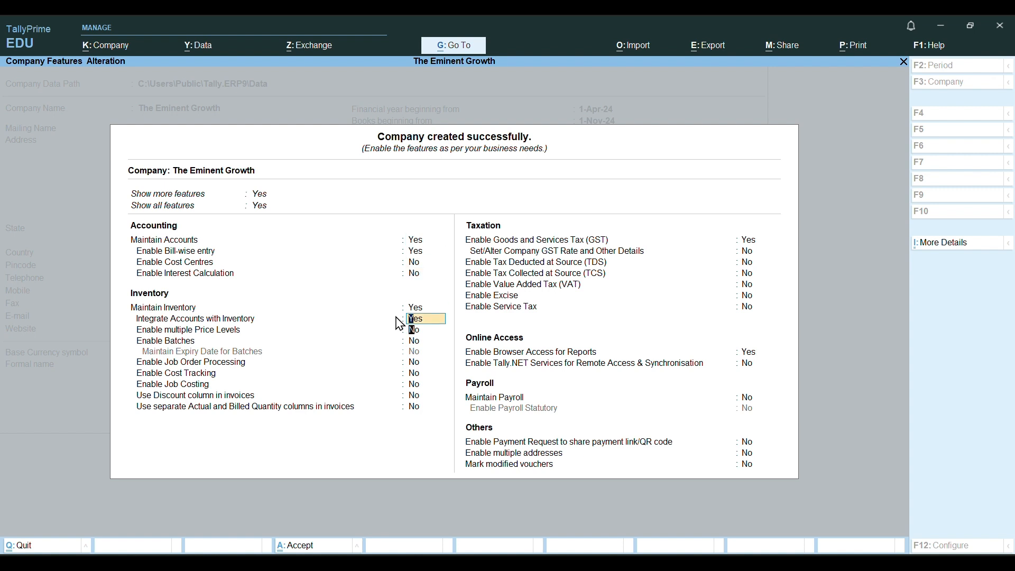
pyautogui.press('Return')
pyautogui.press('Return')
pyautogui.press('Return')
pyautogui.press('Return')
pyautogui.press('Return')
pyautogui.press('Return')
pyautogui.press('Return')
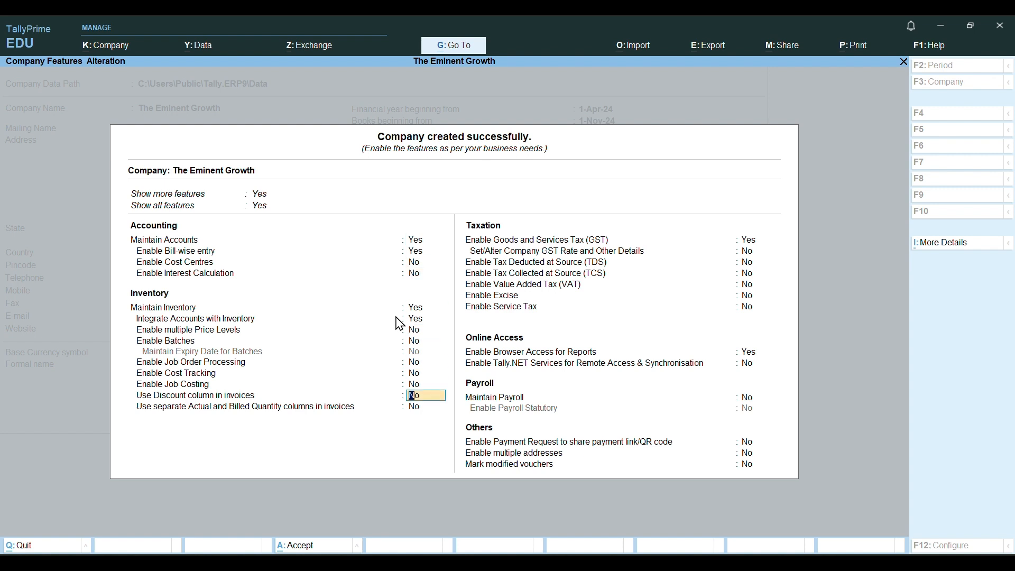
pyautogui.press('Return')
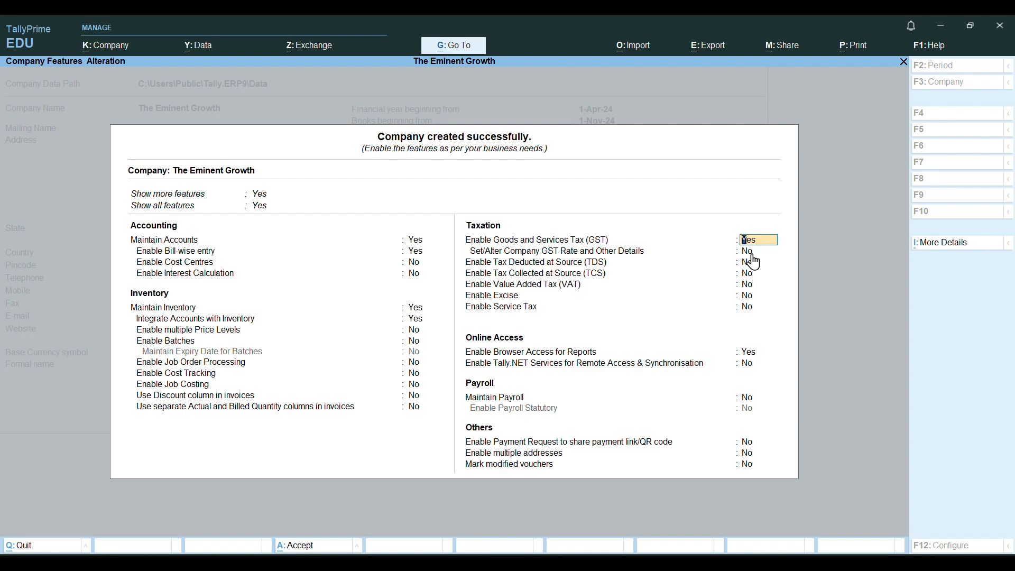
# Register for GST as a Regular taxpayer in West Bengal, not an other-territory assessee, and enter the GSTIN.
pyautogui.press('Return')
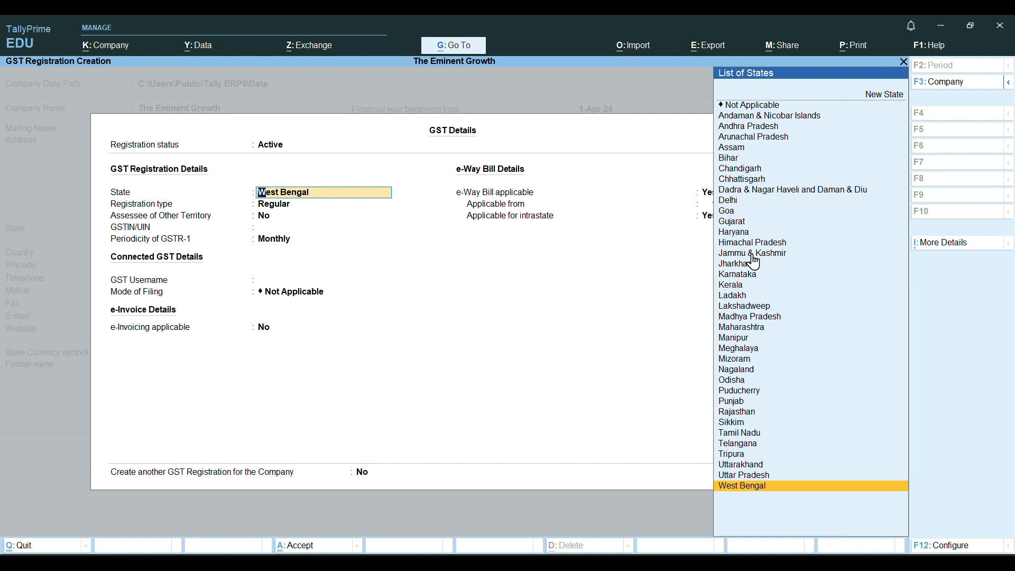
pyautogui.press('Return')
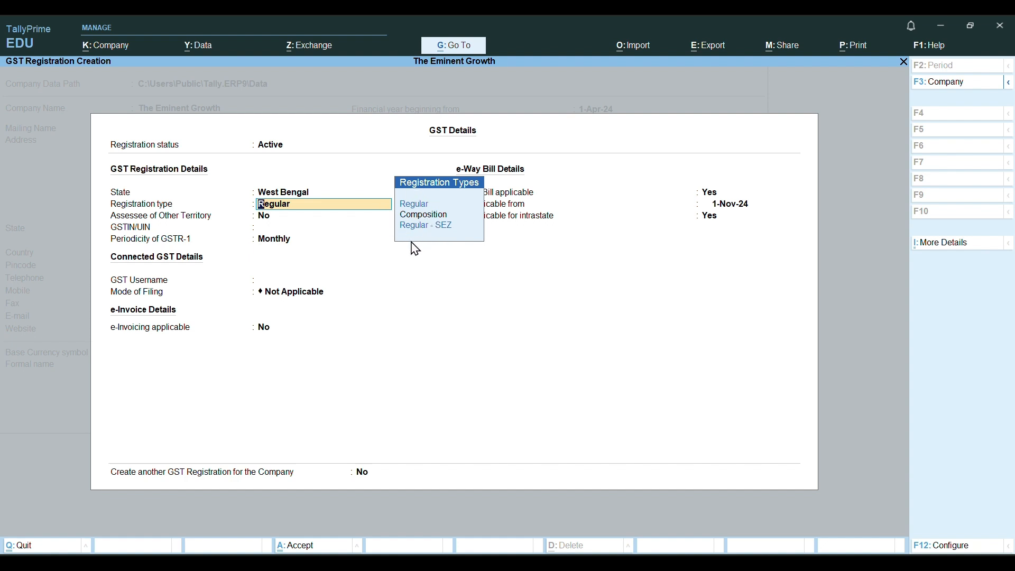
pyautogui.press('Return')
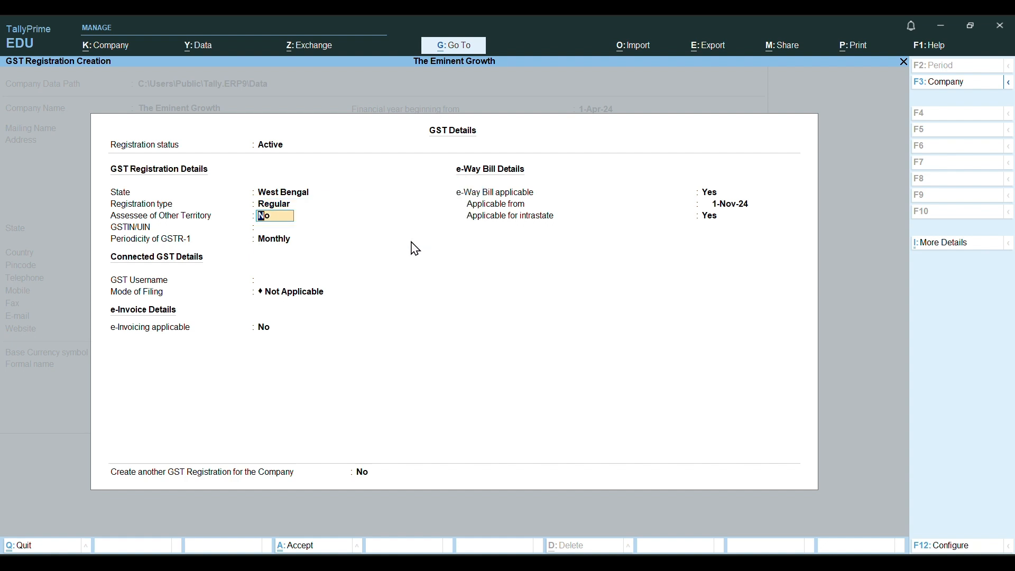
pyautogui.press('Return')
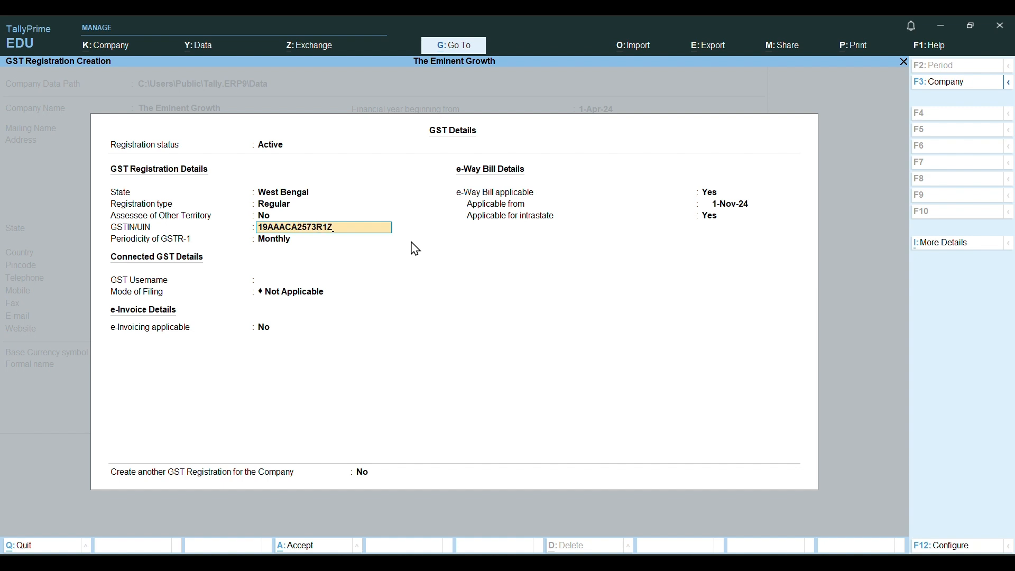
pyautogui.press('Return')
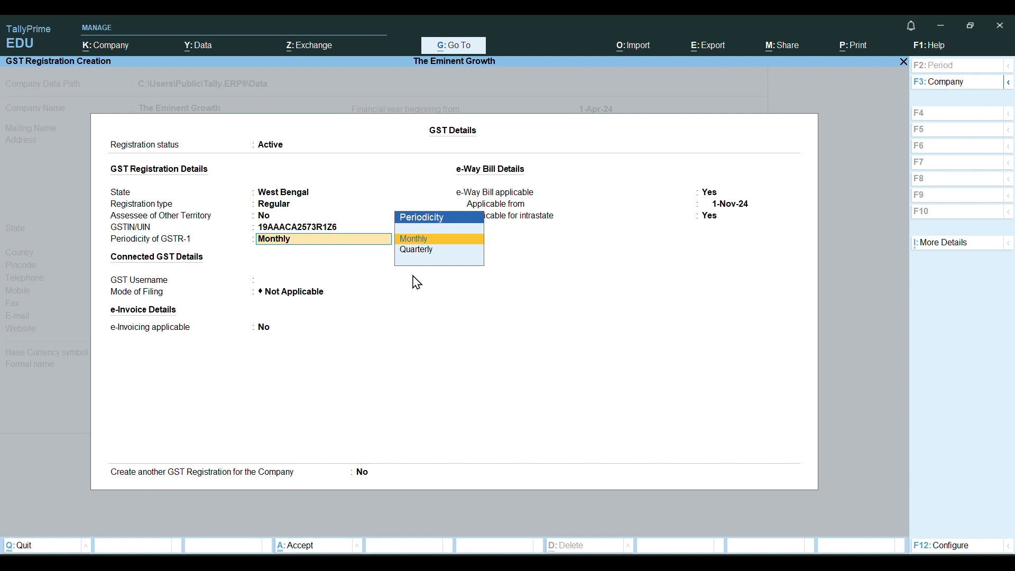
# Keep Monthly GSTR-1 filing, a blank GST username, e-invoicing off and e-Way Bill applicable.
pyautogui.press('Return')
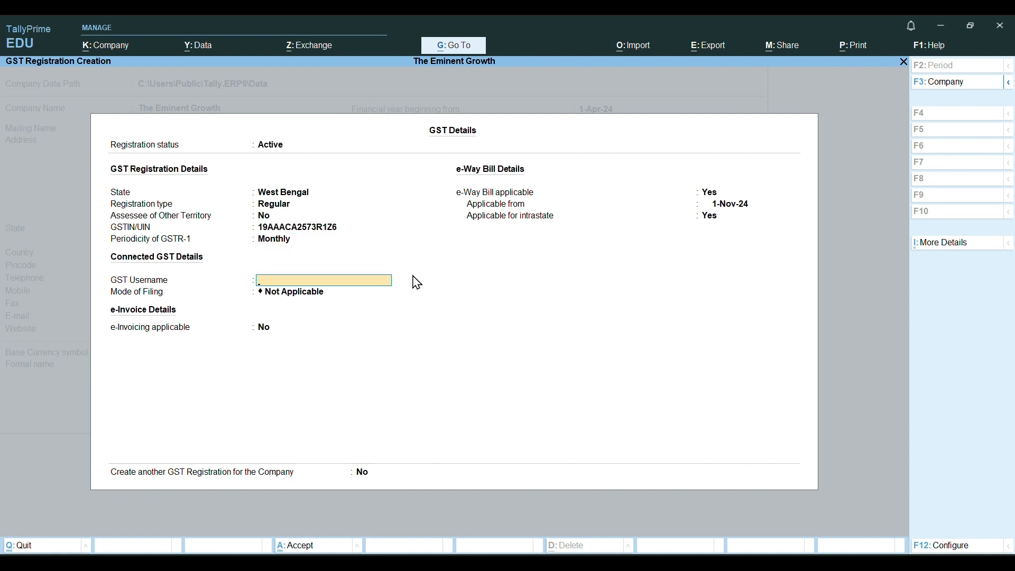
pyautogui.press('Return')
pyautogui.press('Return')
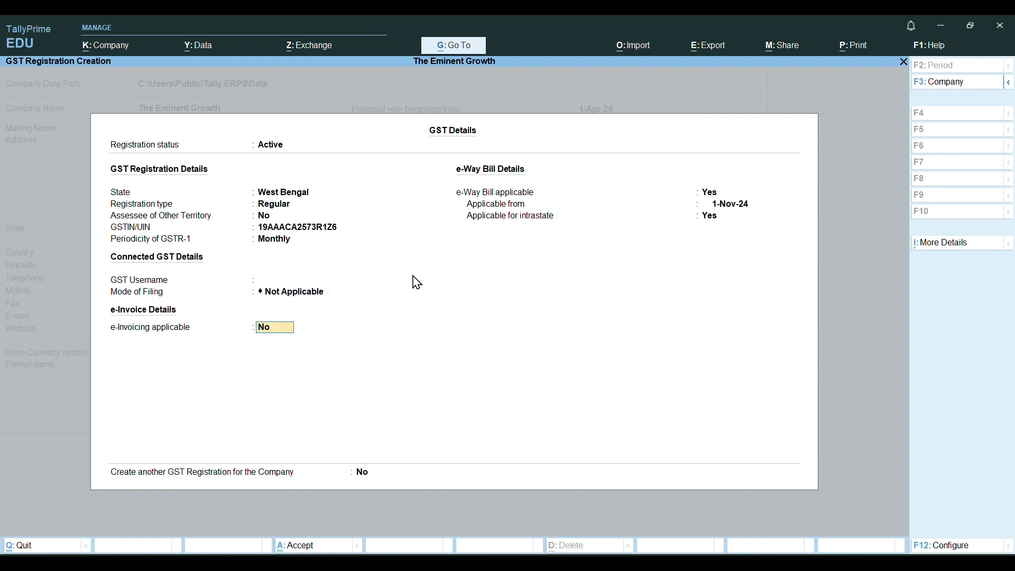
pyautogui.press('Return')
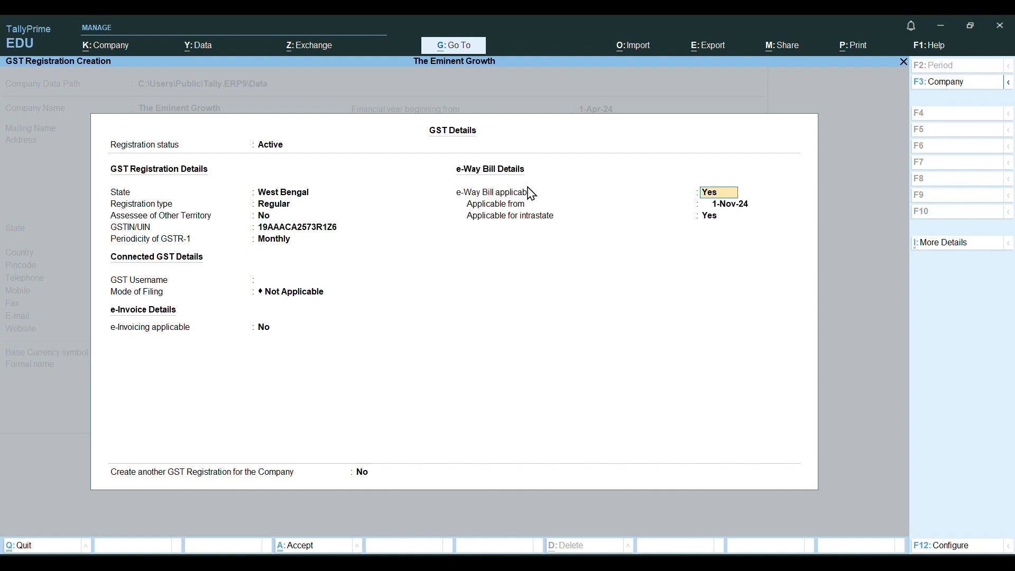
pyautogui.press('Return')
pyautogui.press('Return')
# Accept the GST details, then accept the company features with Ctrl+A.
pyautogui.press('Return')
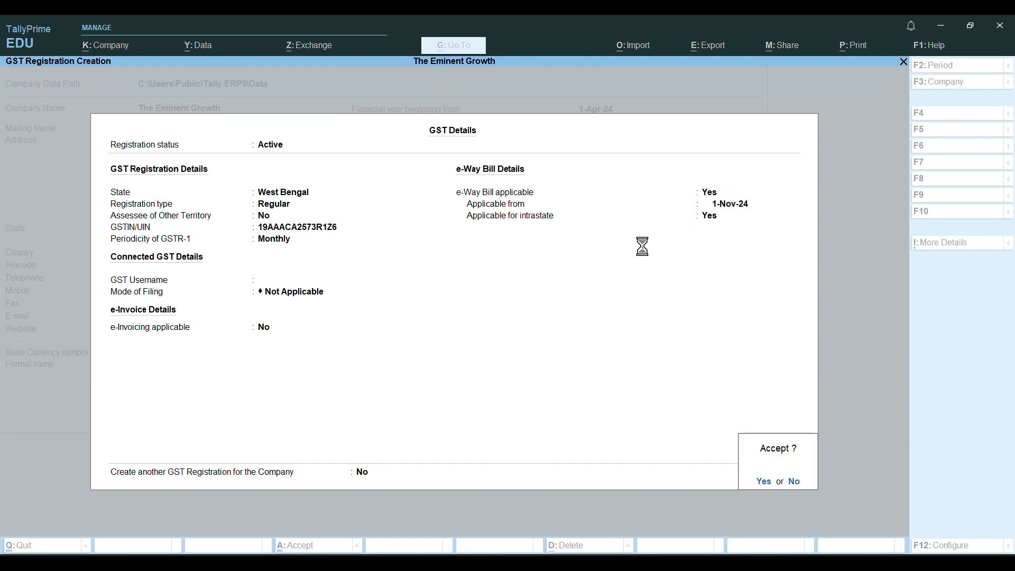
pyautogui.press('Return')
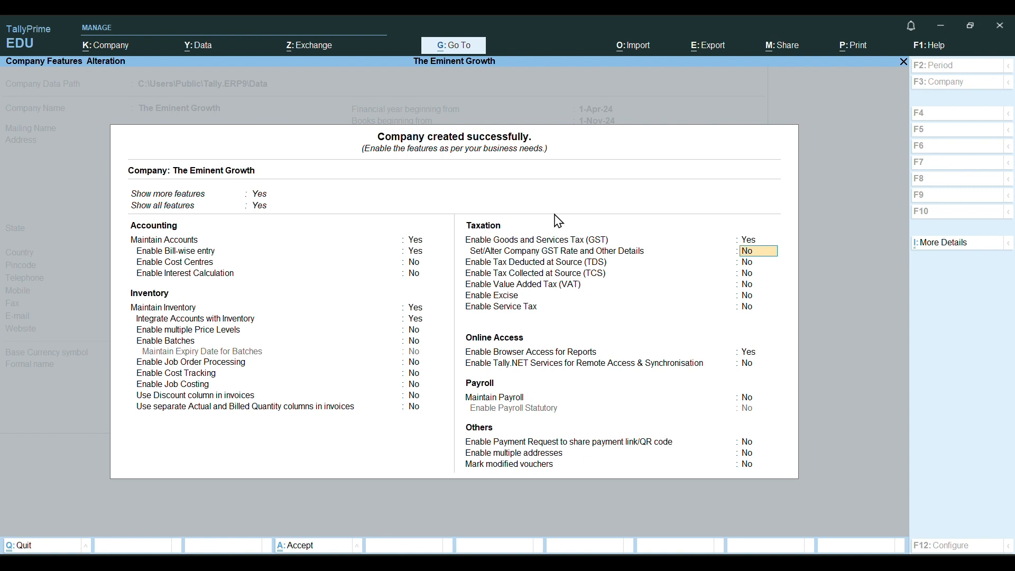
pyautogui.press('ctrl')
pyautogui.hotkey('ctrl', 'a')
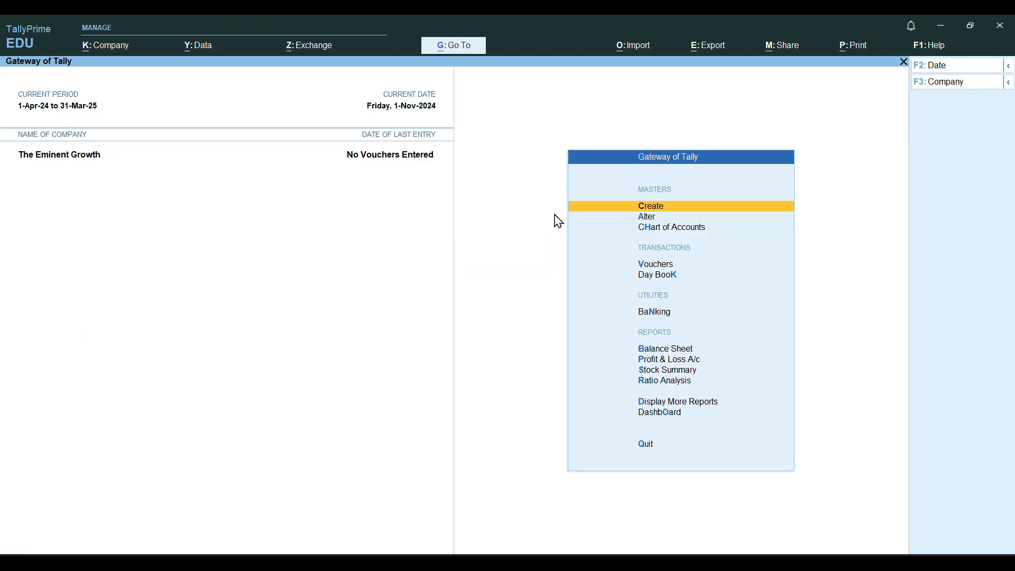